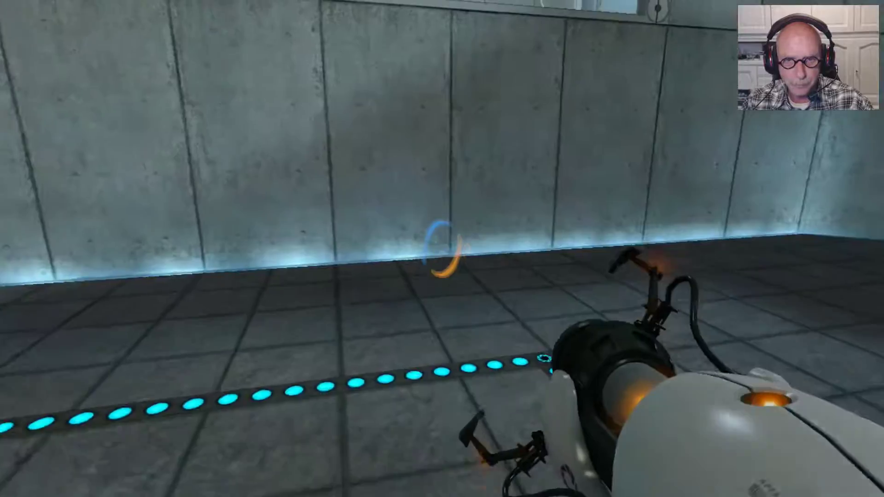
click(442, 249)
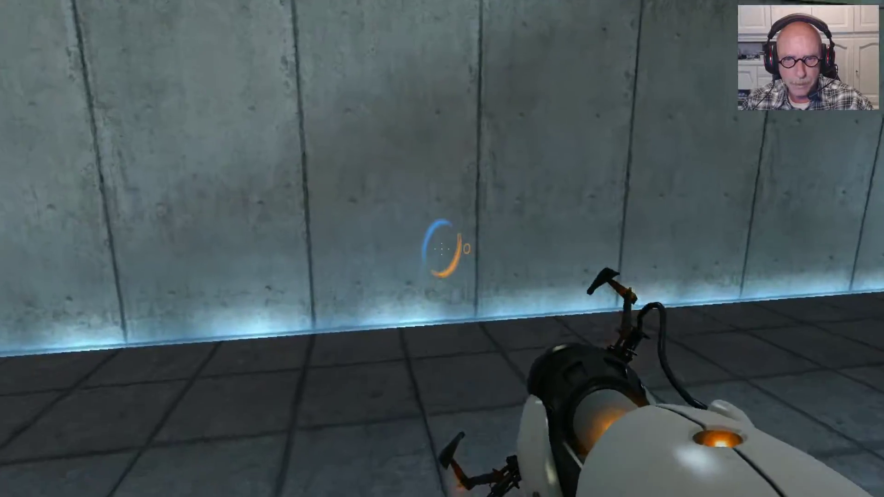
key(e)
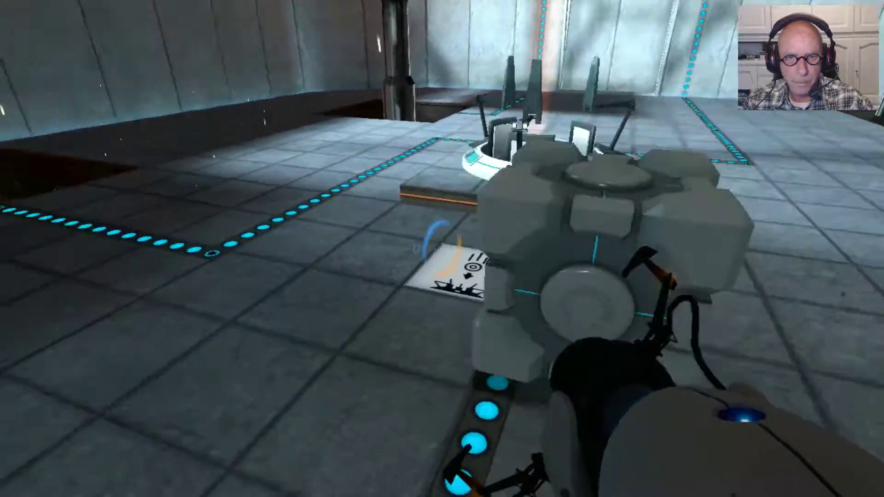
key(e)
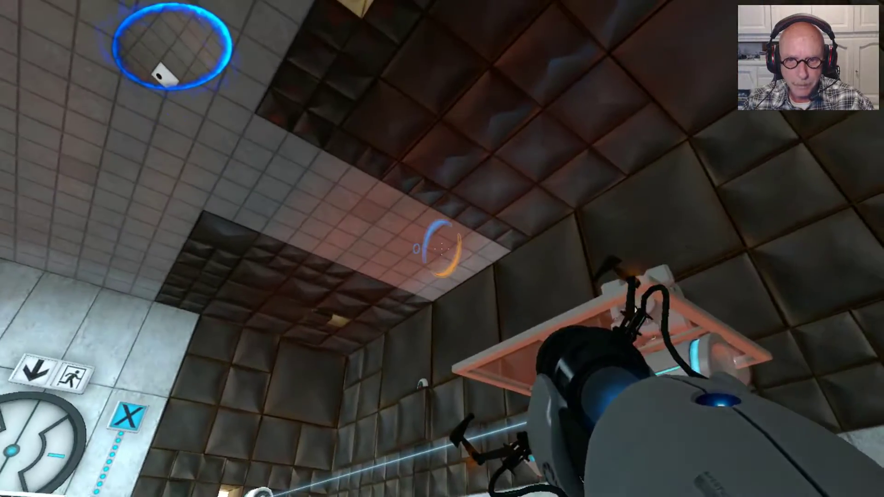
click(442, 249)
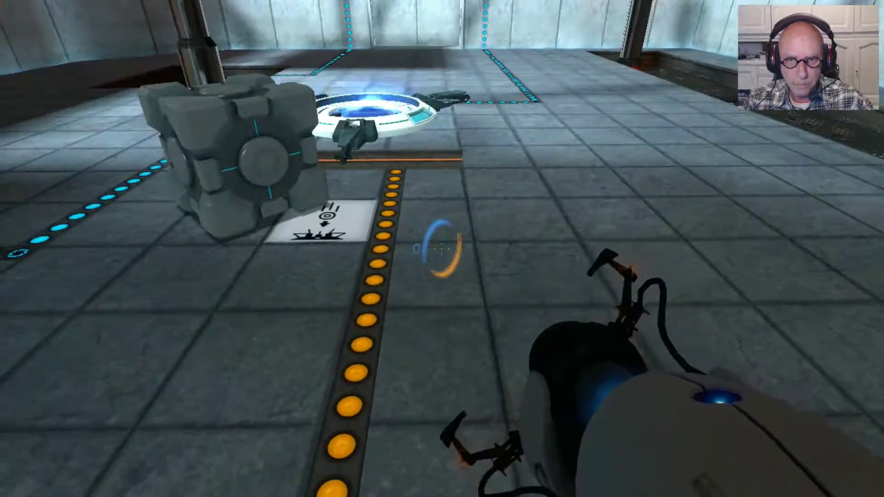
right_click(443, 249)
key(w)
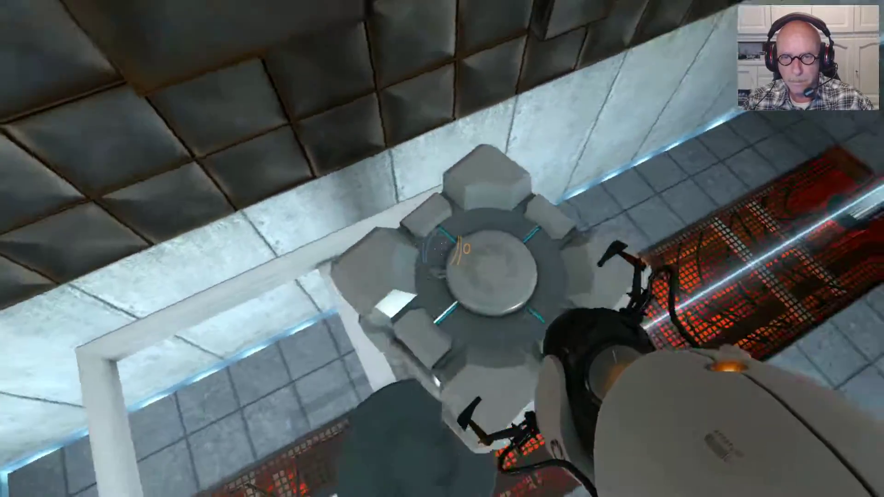
click(442, 250)
key(s)
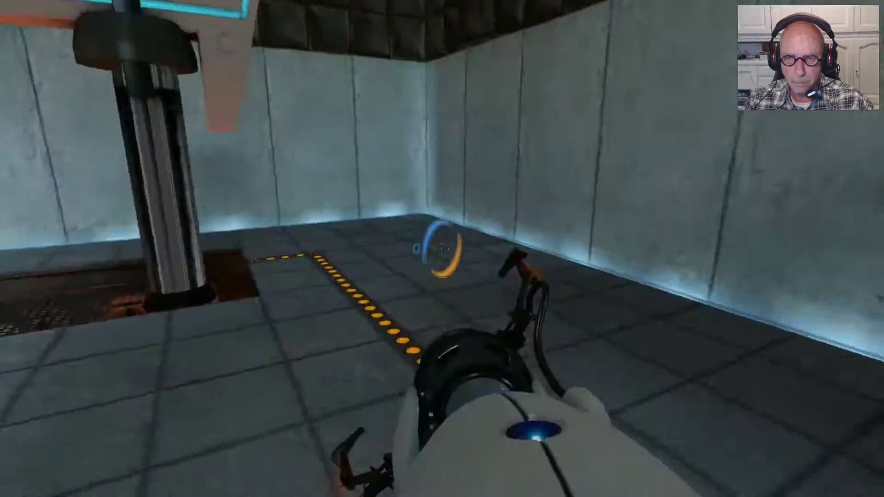
right_click(443, 249)
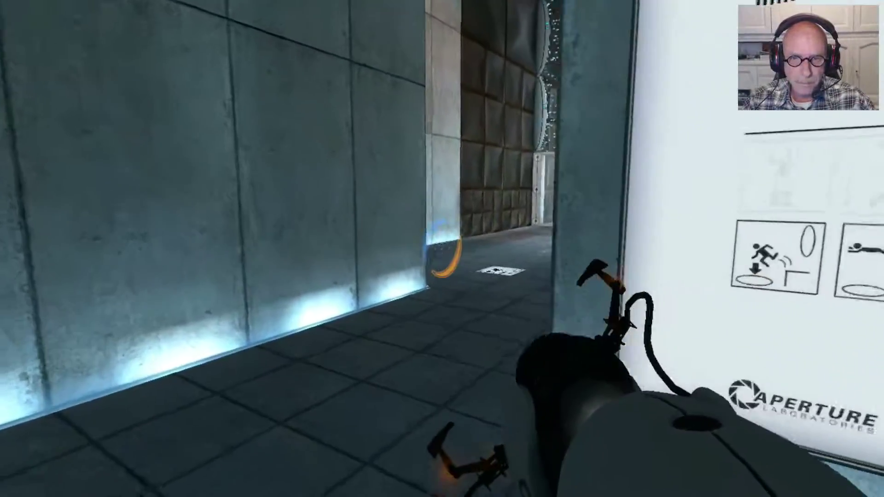
key(w)
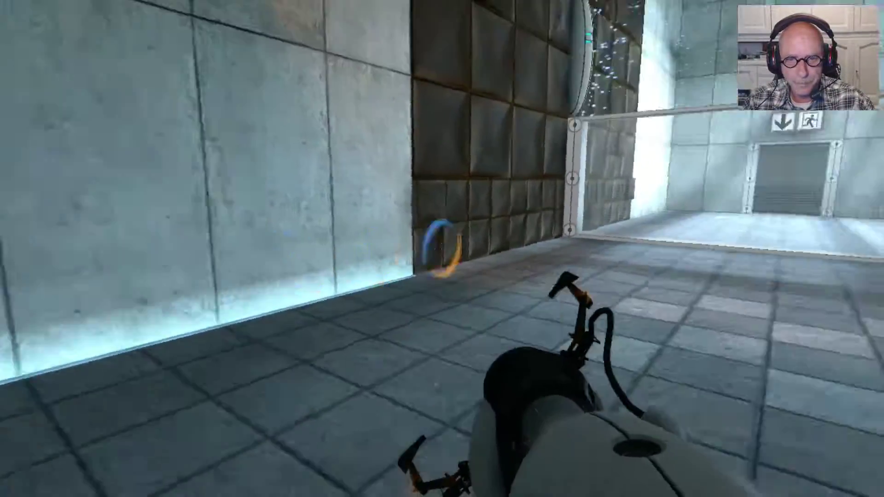
key(w)
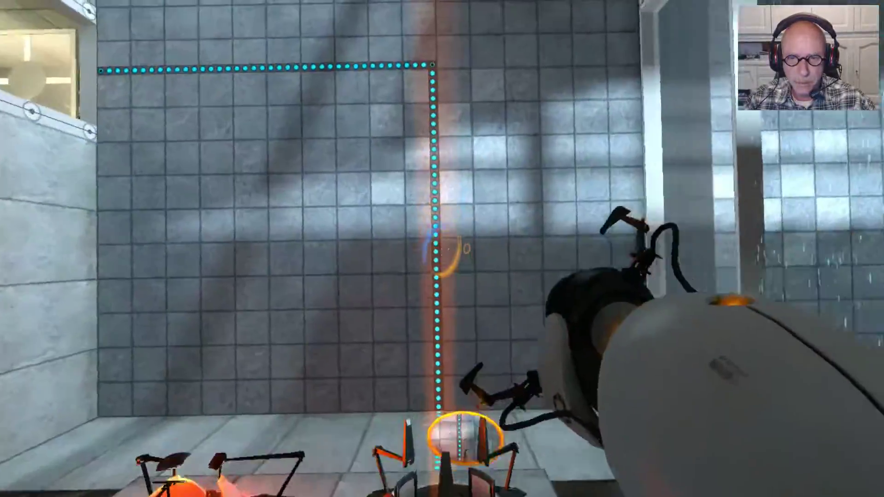
right_click(443, 248)
key(w)
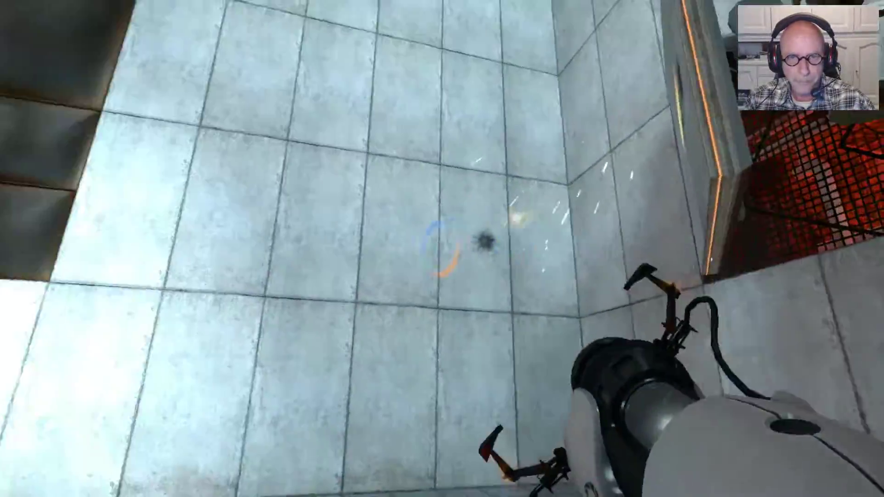
click(442, 249)
key(w)
key(w)
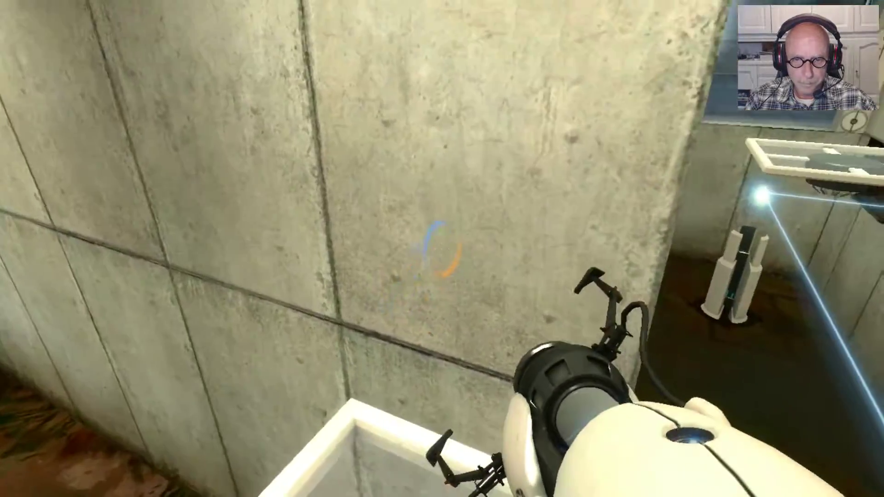
right_click(442, 249)
key(w)
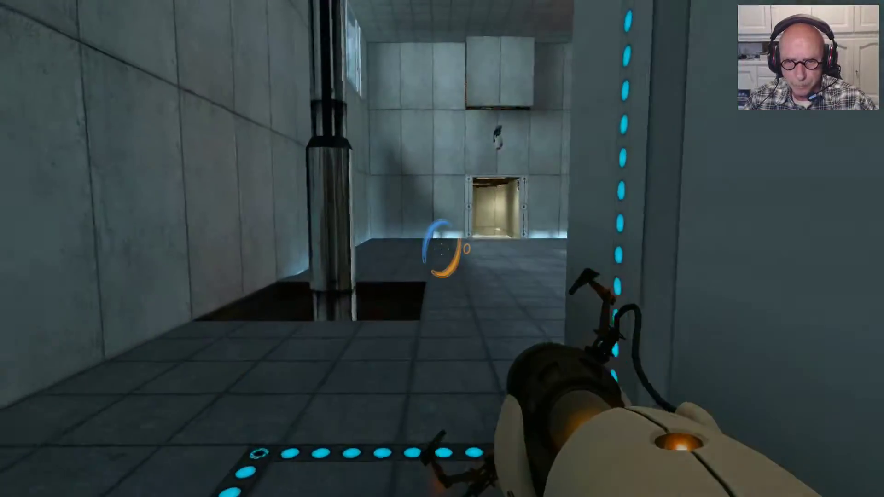
key(w)
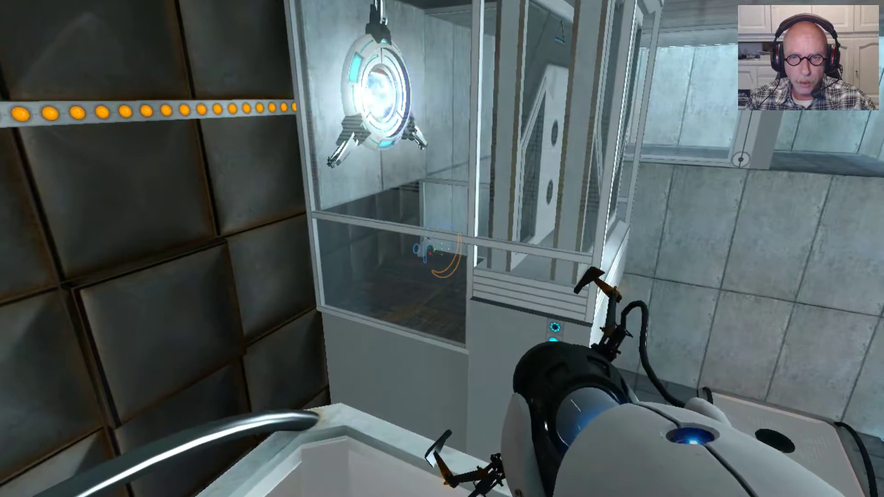
key(w)
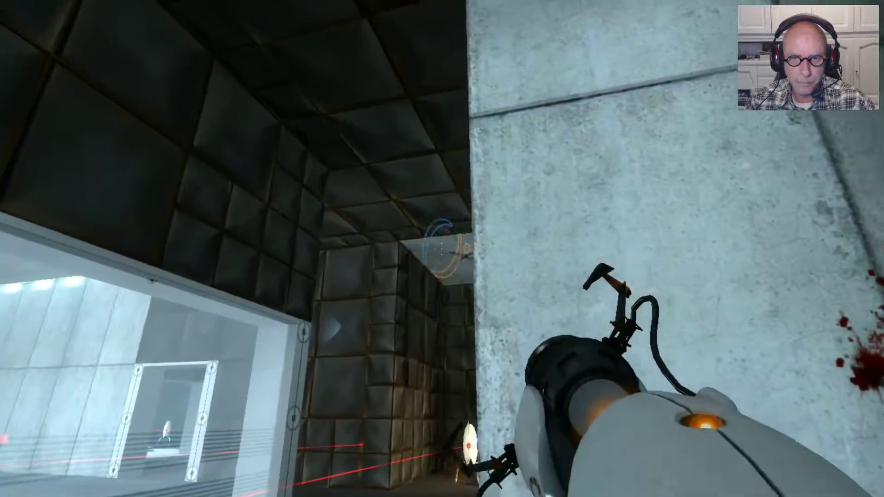
click(443, 248)
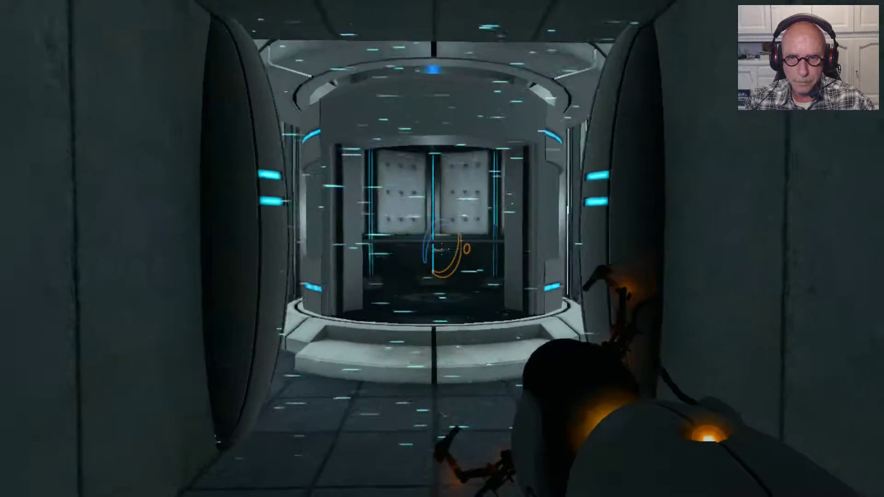
key(w)
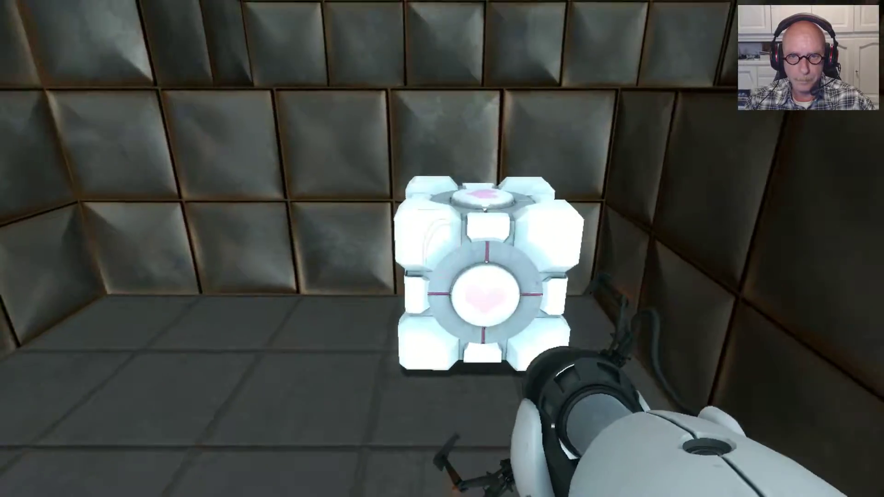
key(w)
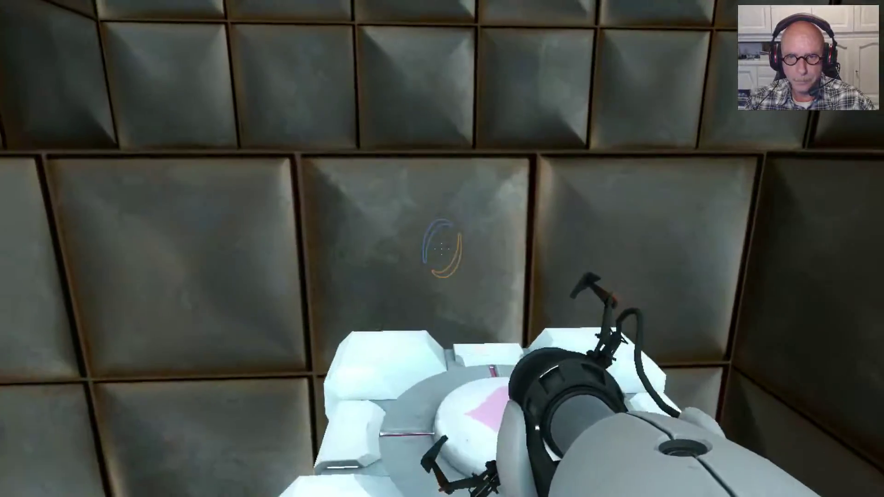
key(s)
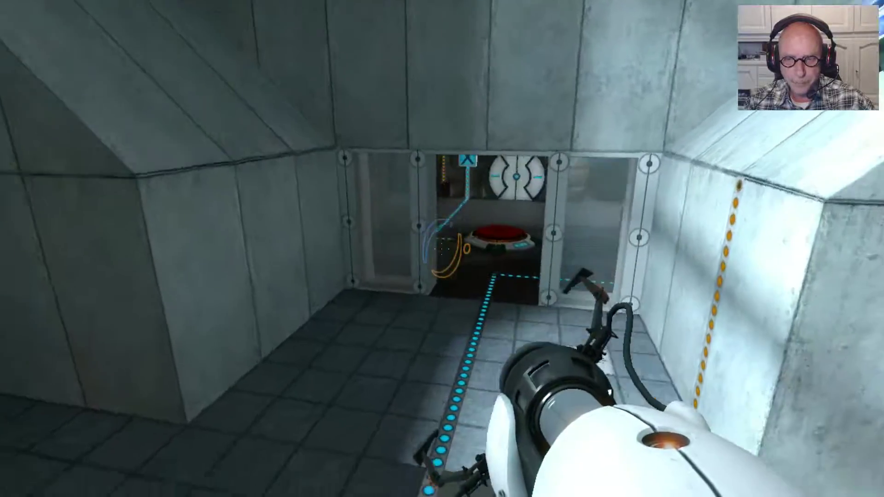
key(w)
key(w)
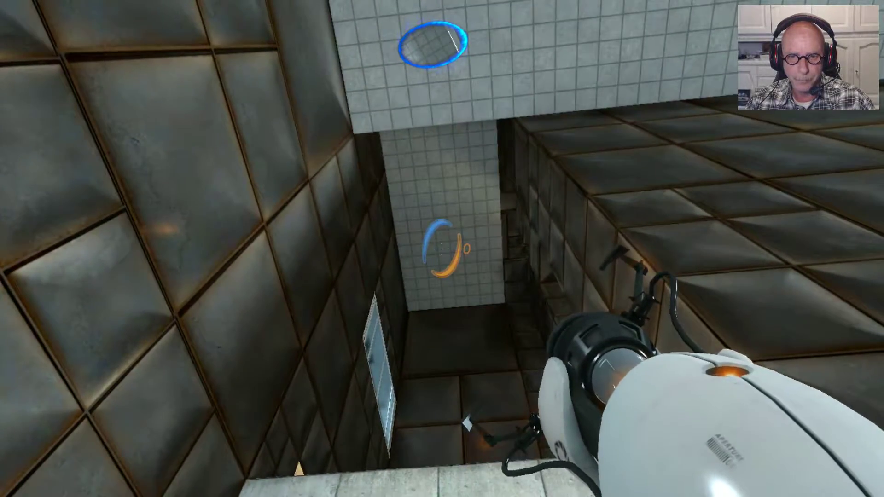
click(442, 249)
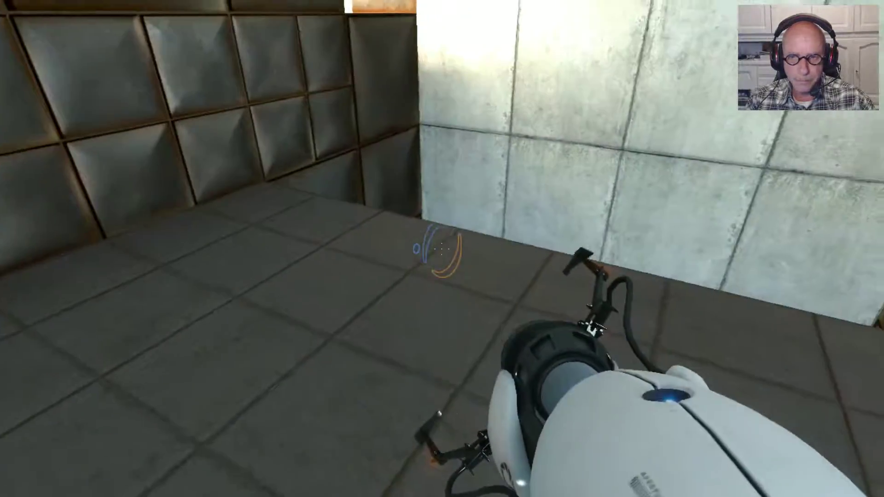
right_click(442, 250)
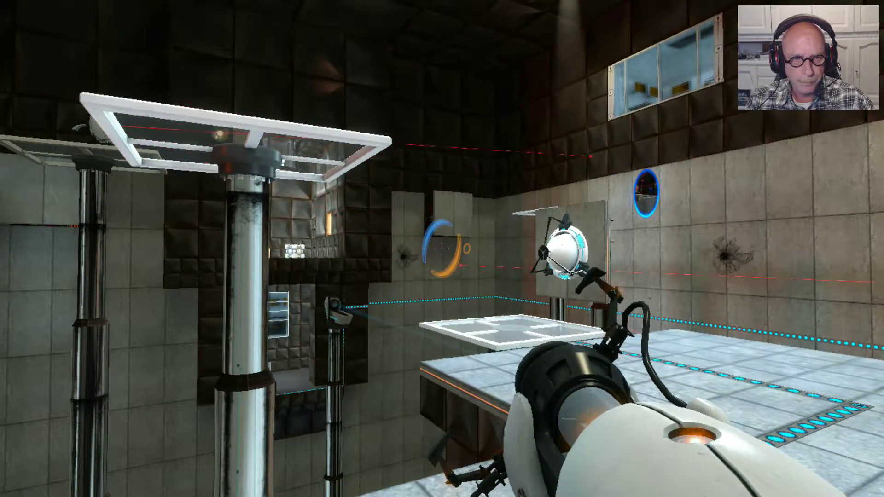
click(442, 248)
right_click(443, 249)
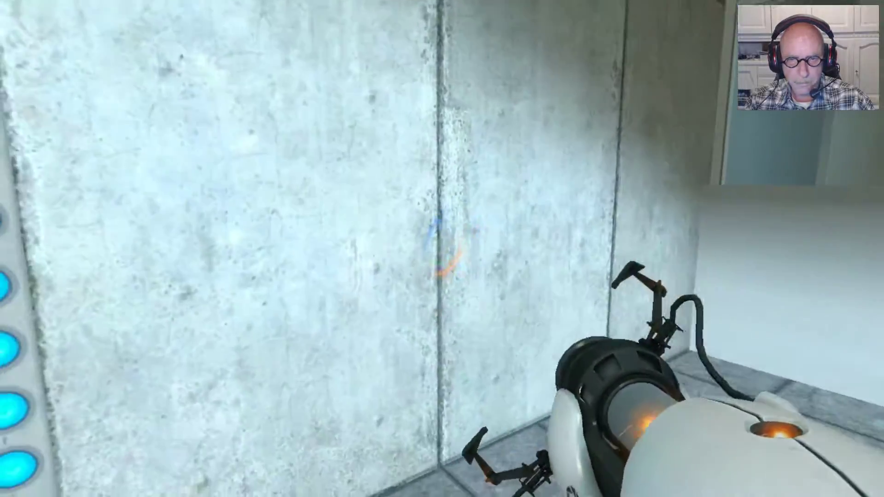
right_click(443, 249)
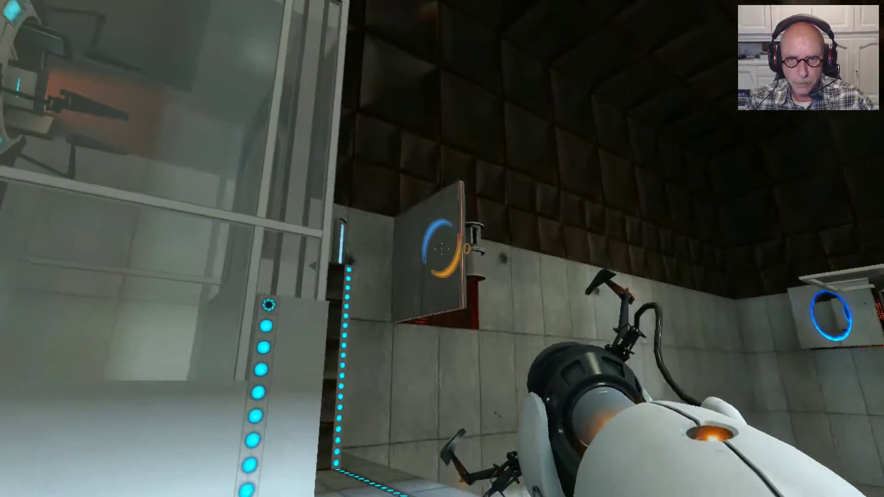
click(442, 249)
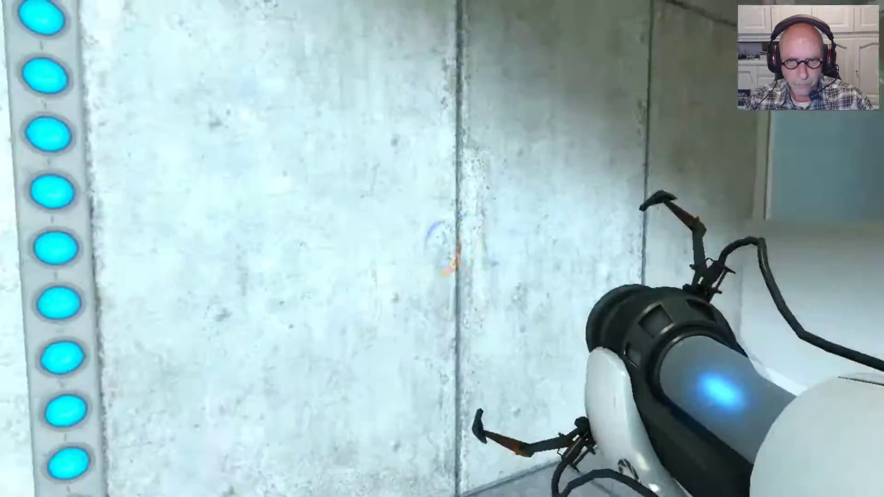
right_click(442, 249)
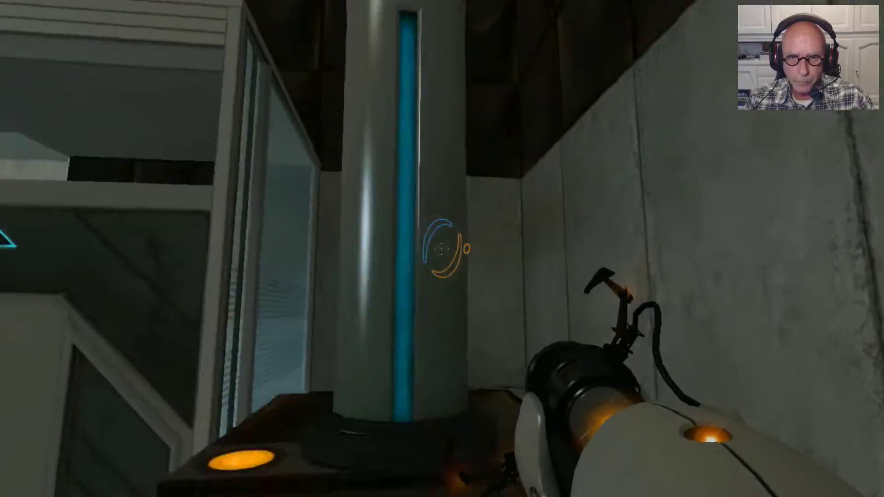
key(w)
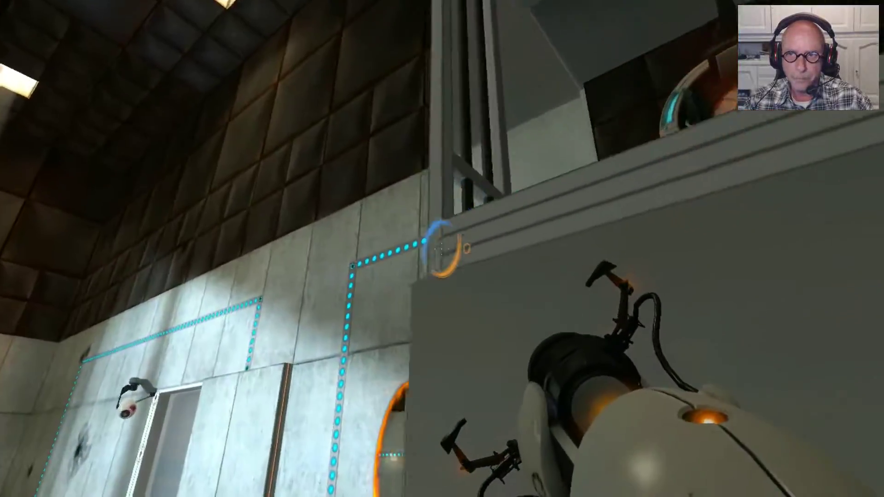
key(w)
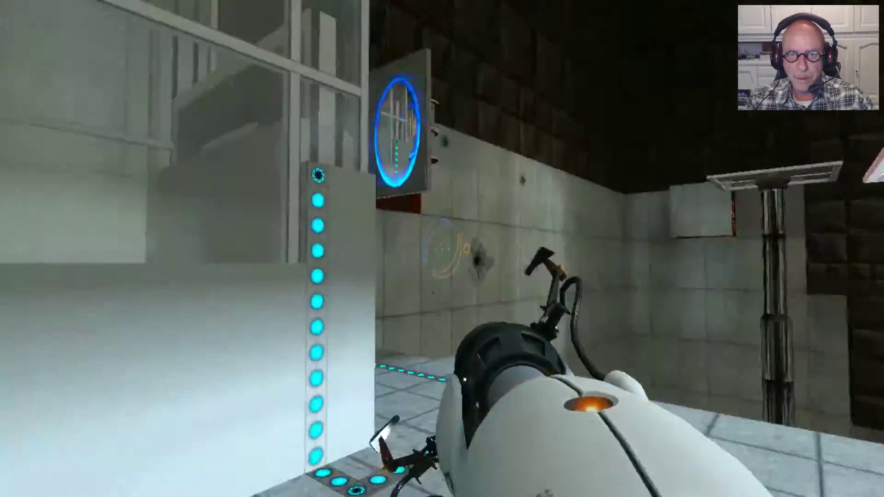
key(w)
key(w)
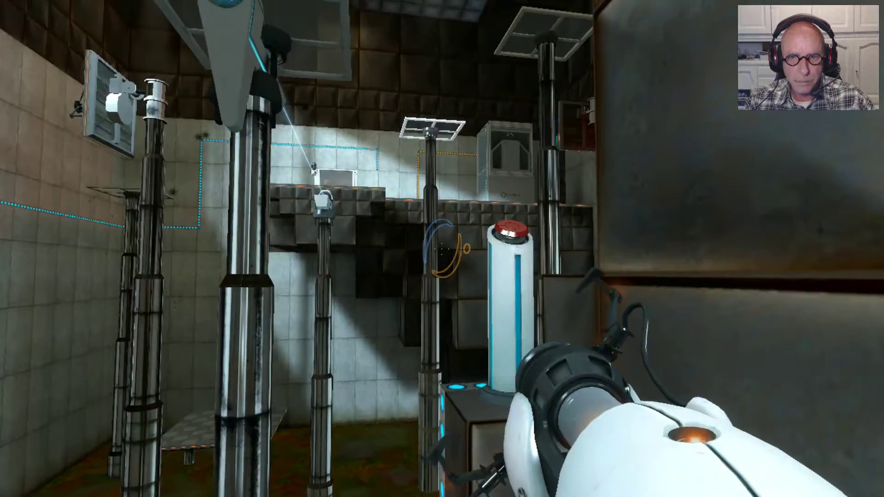
key(w)
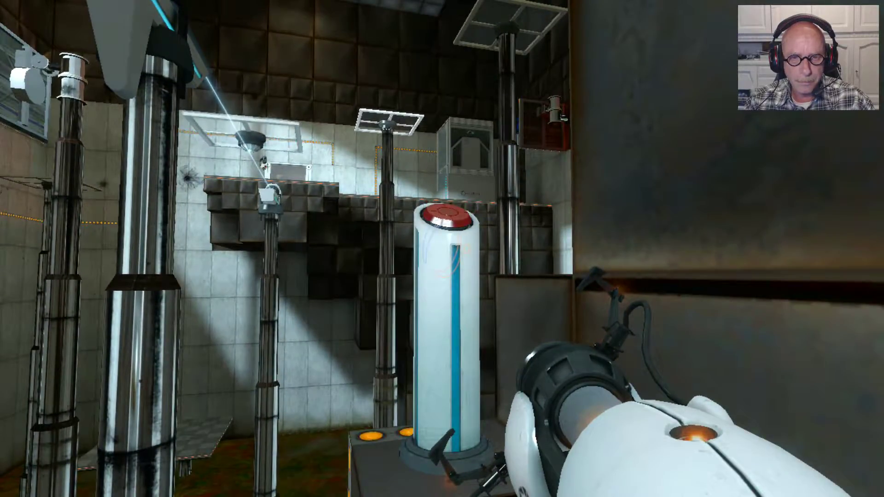
key(w)
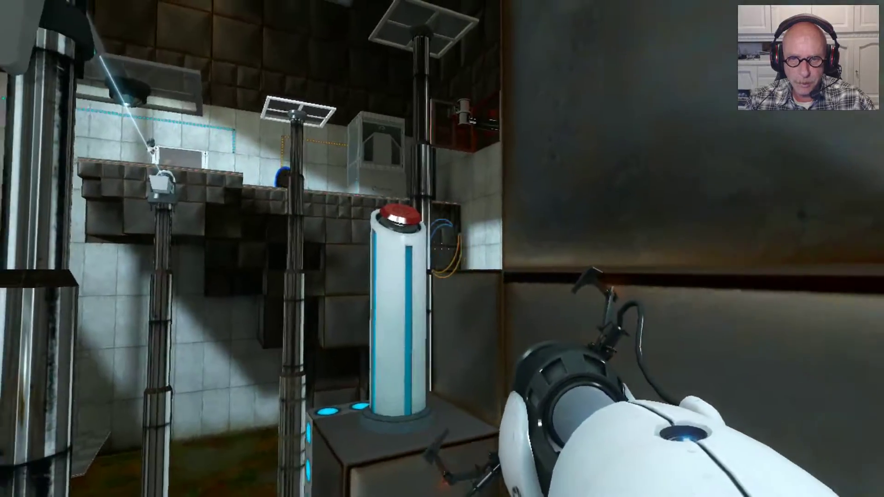
right_click(442, 248)
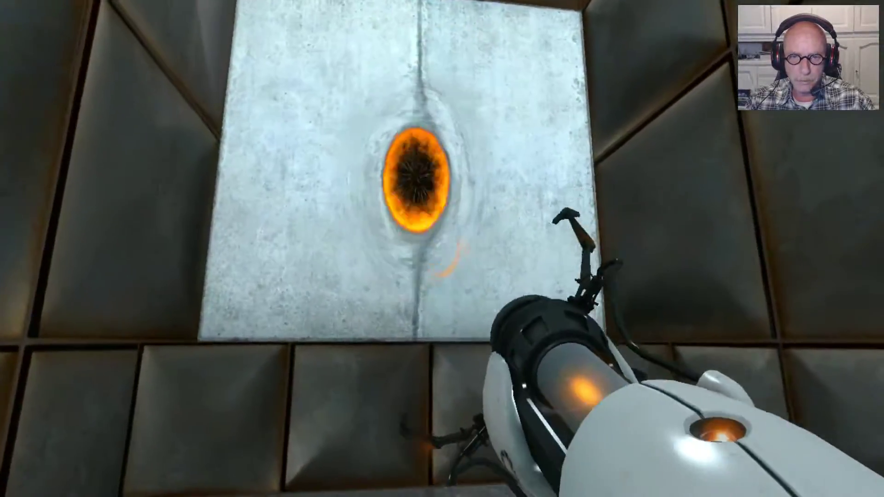
key(w)
key(e)
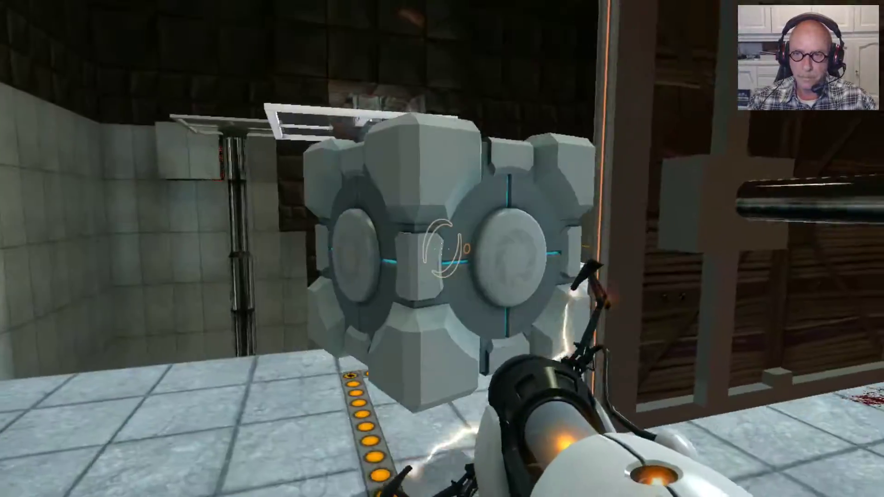
key(w)
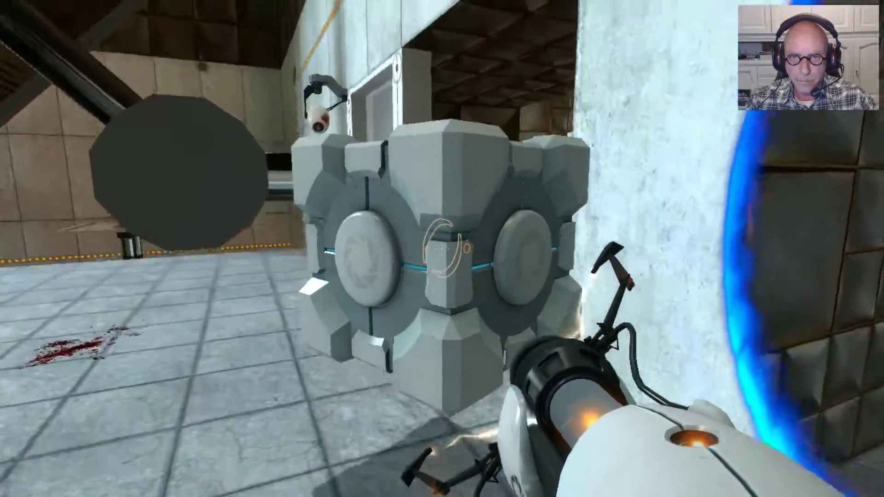
key(w)
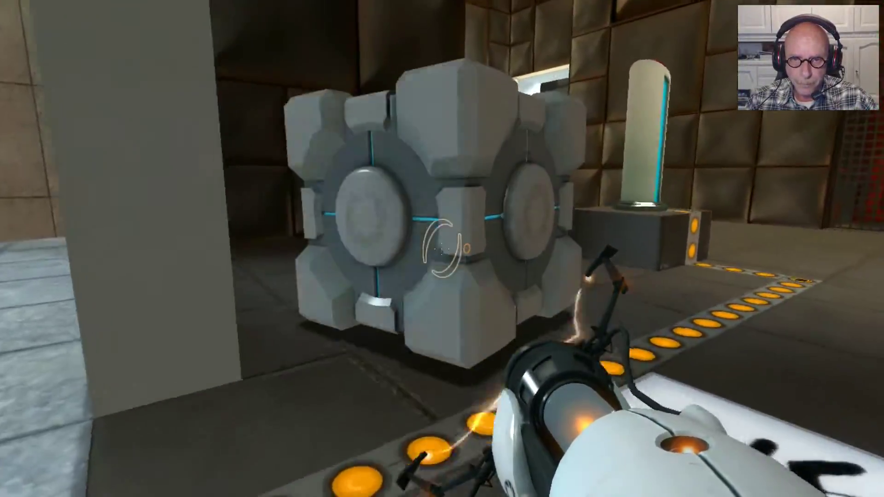
key(e)
key(w)
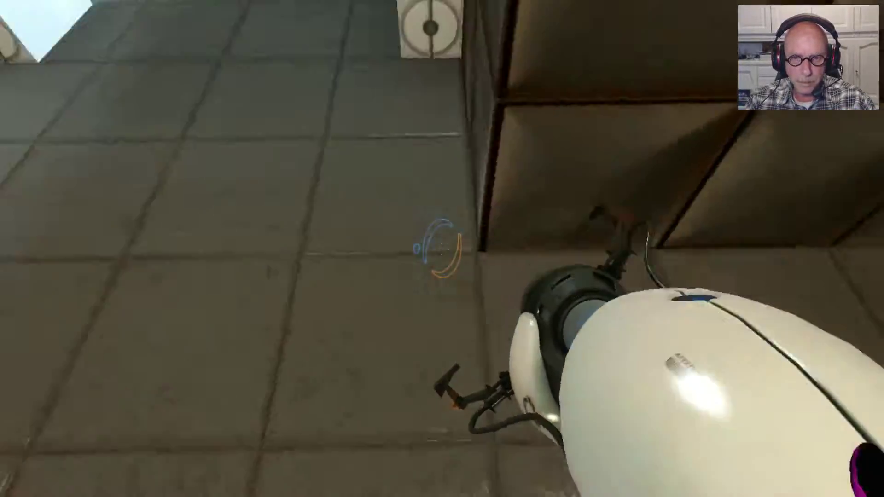
key(w)
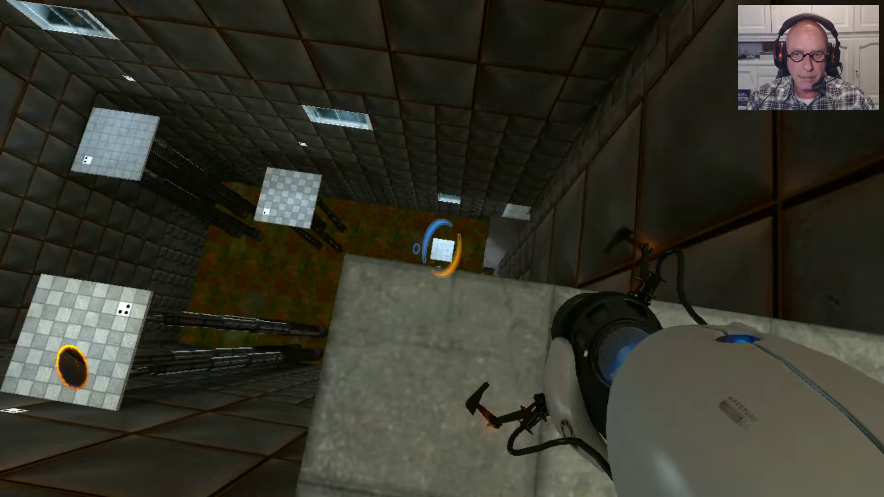